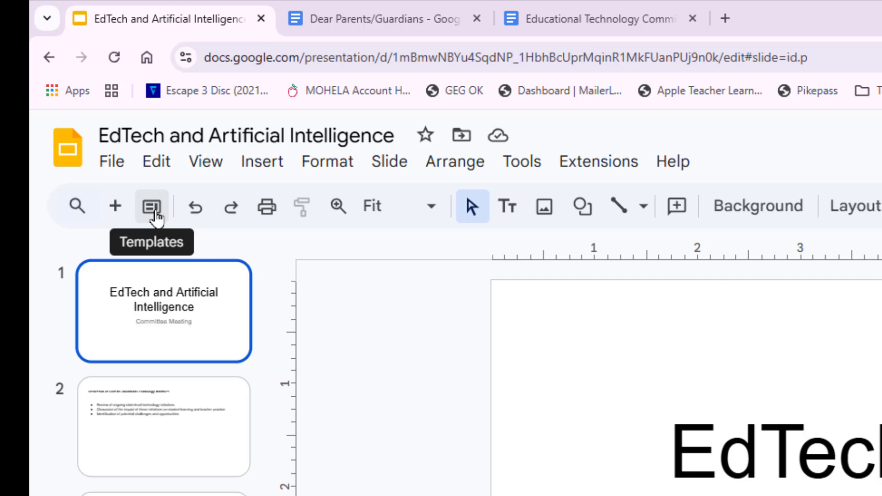
Step: Open the slide templates for the presentation and browse the available designs beyond the Sales pitch set
{"action": "left_click", "coordinate": [154, 212]}
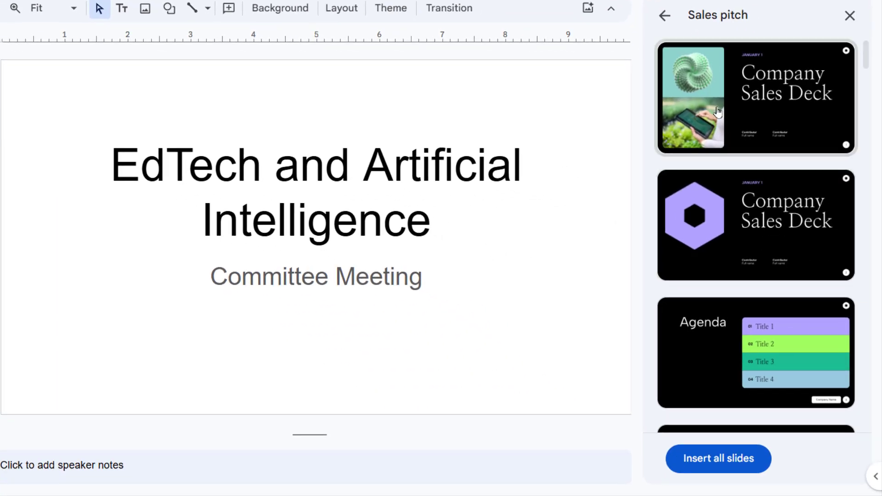
{"action": "left_click", "coordinate": [664, 15]}
{"action": "scroll", "coordinate": [760, 270], "scroll_direction": "down", "scroll_amount": 5}
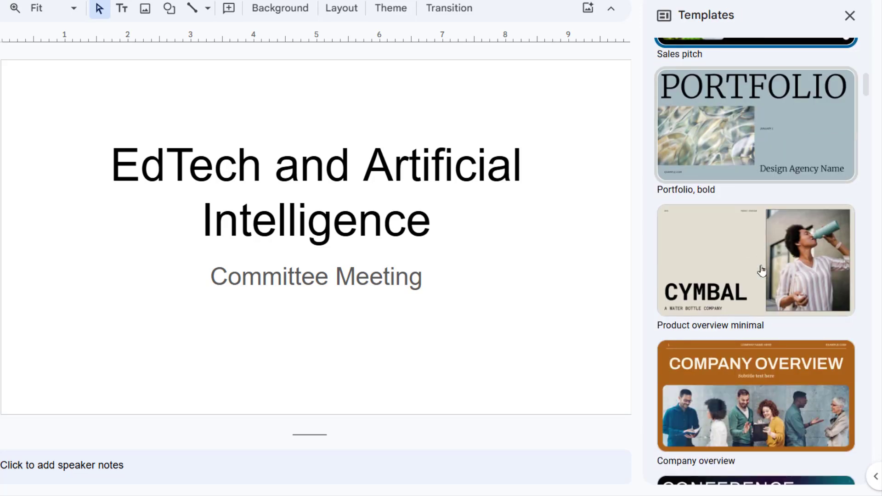
{"action": "scroll", "coordinate": [781, 239], "scroll_direction": "down", "scroll_amount": 5}
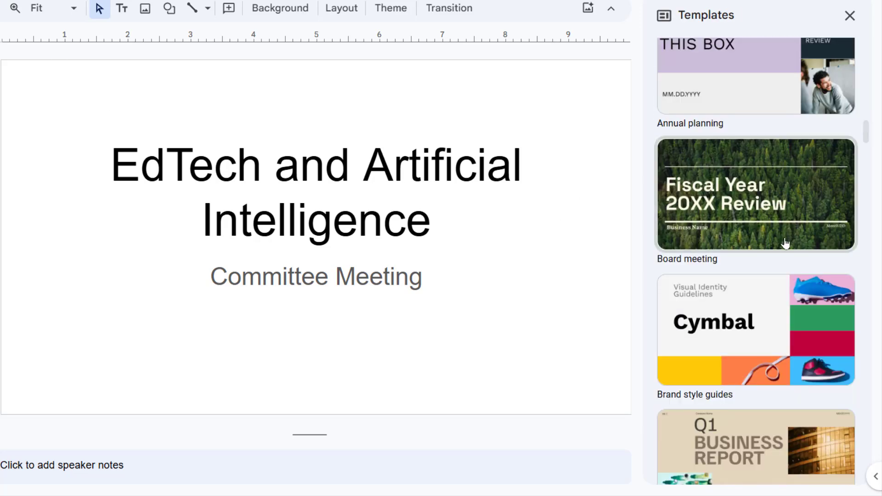
{"action": "scroll", "coordinate": [781, 240], "scroll_direction": "up", "scroll_amount": 4}
{"action": "scroll", "coordinate": [784, 242], "scroll_direction": "down", "scroll_amount": 4}
{"action": "scroll", "coordinate": [785, 243], "scroll_direction": "down", "scroll_amount": 3}
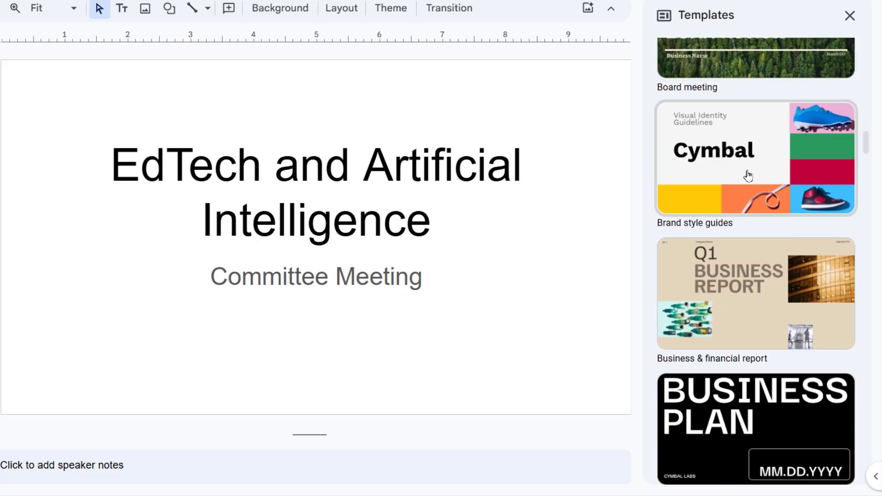
Step: Open the Brand style guides template and look through its slides
{"action": "left_click", "coordinate": [747, 166]}
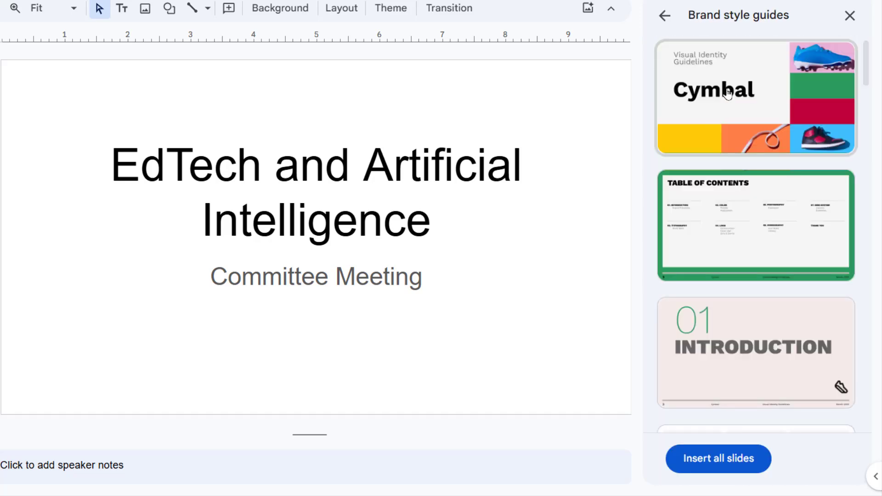
{"action": "scroll", "coordinate": [774, 221], "scroll_direction": "down", "scroll_amount": 3}
{"action": "scroll", "coordinate": [775, 222], "scroll_direction": "down", "scroll_amount": 10}
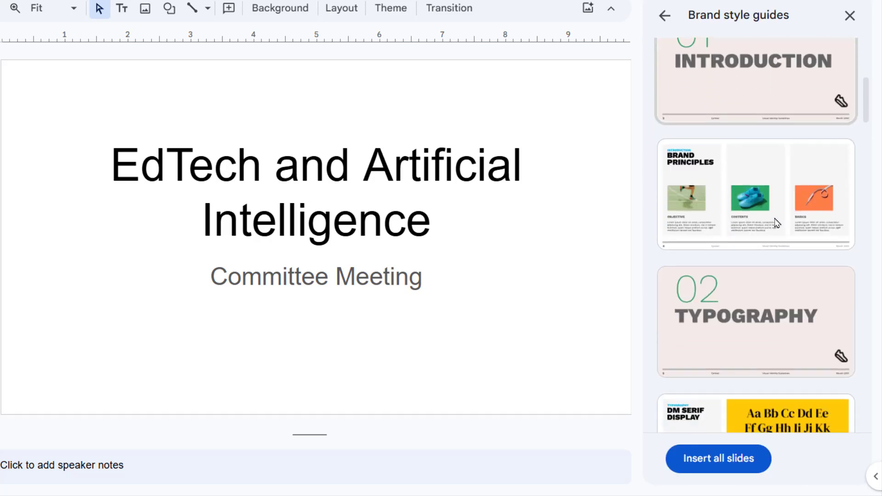
{"action": "scroll", "coordinate": [775, 222], "scroll_direction": "down", "scroll_amount": 6}
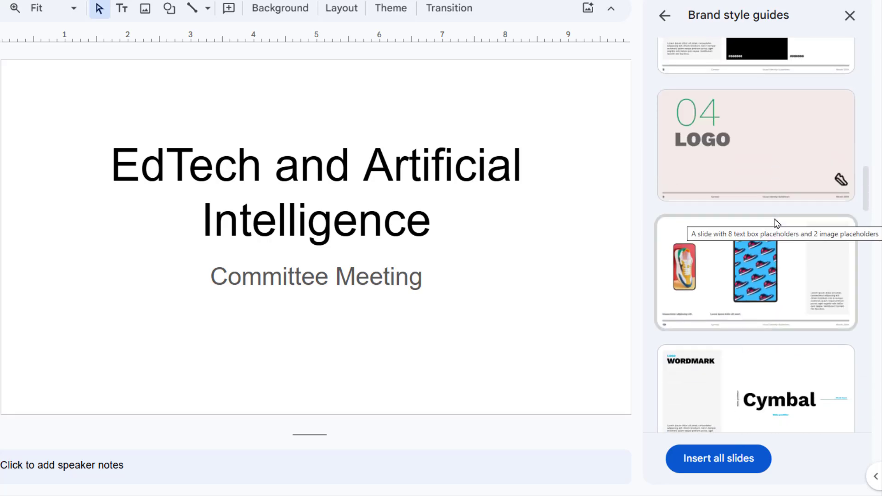
{"action": "left_click", "coordinate": [727, 459]}
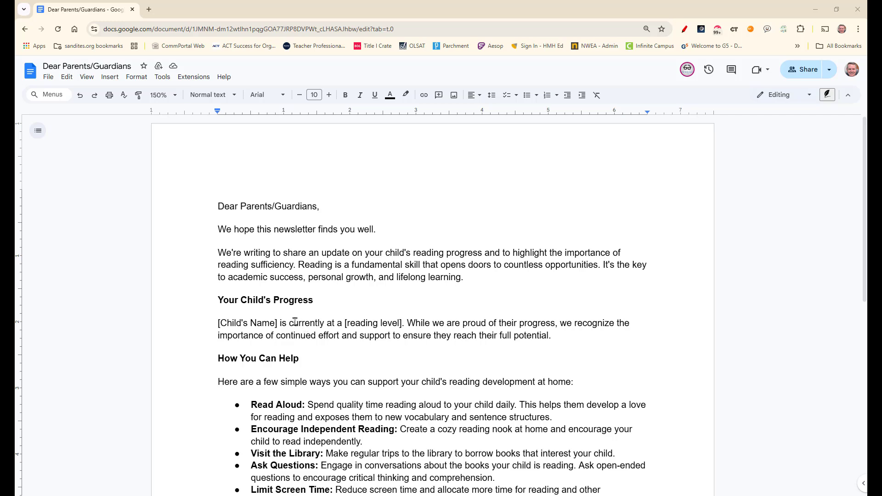
Step: In the Dear Parents/Guardians document, delete the existing eSignature field on the Parent/Guardian Signature line
{"action": "scroll", "coordinate": [294, 321], "scroll_direction": "down", "scroll_amount": 5}
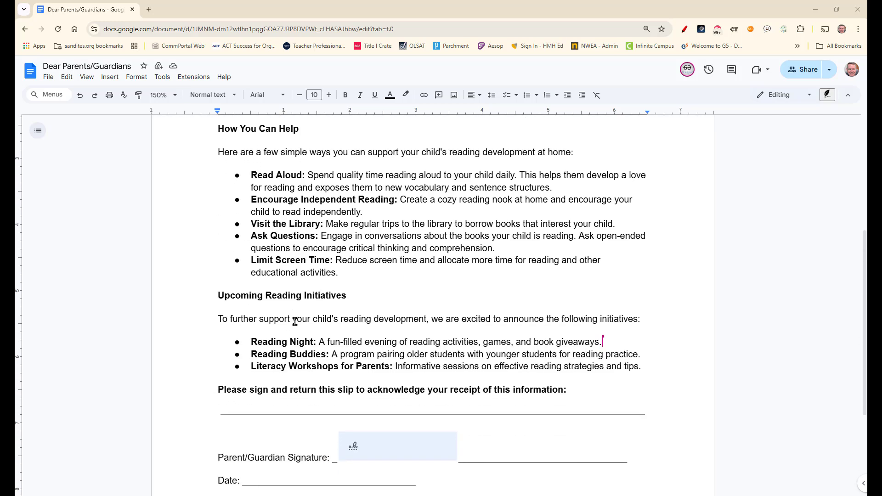
{"action": "scroll", "coordinate": [295, 320], "scroll_direction": "down", "scroll_amount": 3}
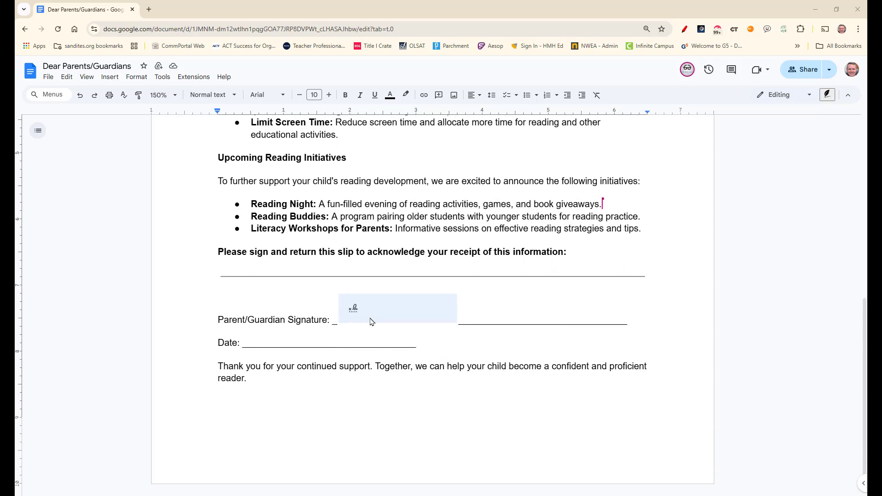
{"action": "left_click", "coordinate": [388, 311]}
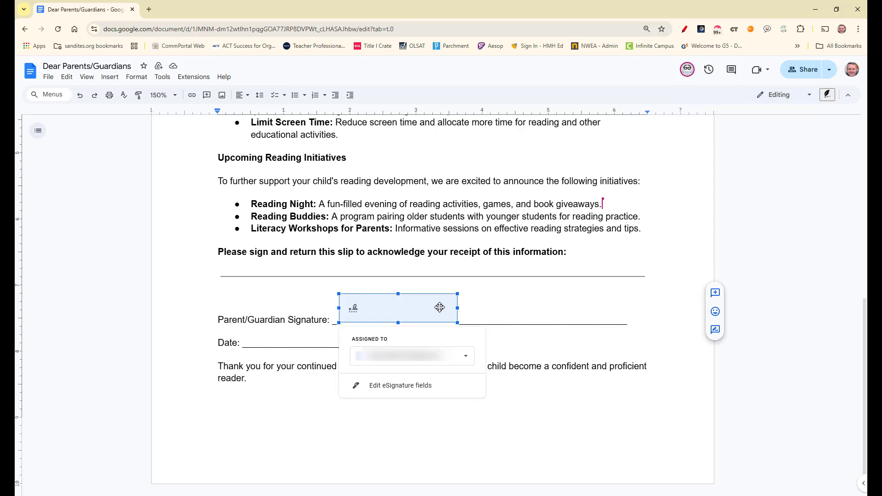
{"action": "key", "text": "Delete"}
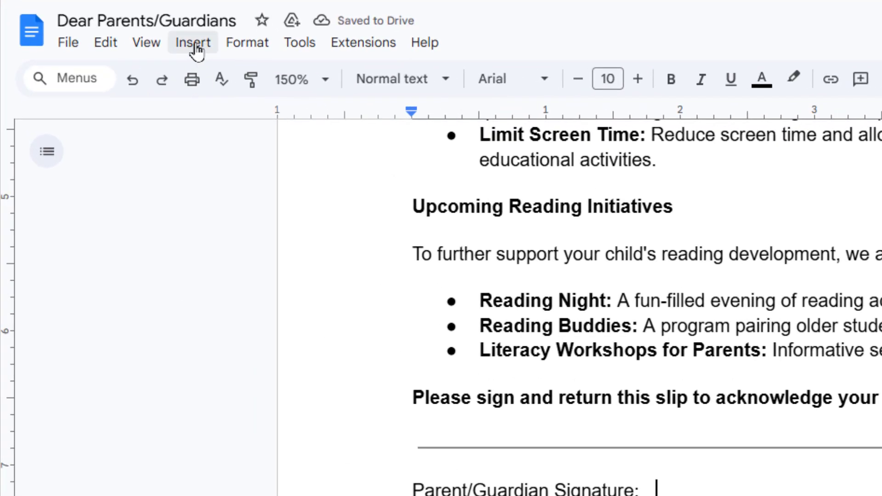
Step: Insert a fillable Signature eSignature field right after the Parent/Guardian Signature label
{"action": "left_click", "coordinate": [196, 46]}
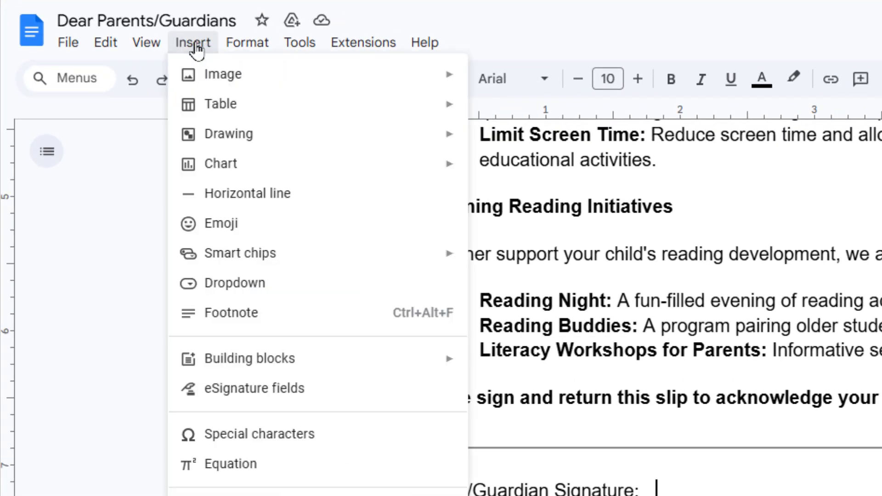
{"action": "left_click", "coordinate": [299, 389]}
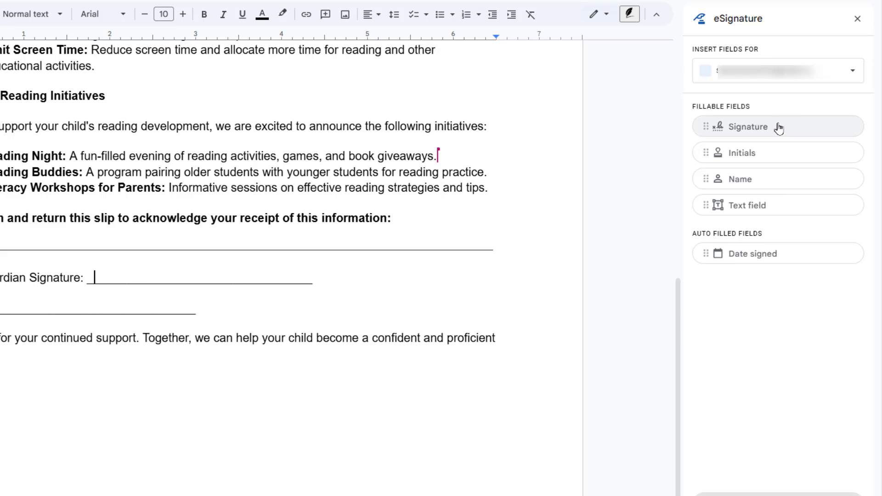
{"action": "mouse_move", "coordinate": [778, 129]}
{"action": "left_mouse_down"}
{"action": "mouse_move", "coordinate": [710, 128]}
{"action": "mouse_move", "coordinate": [392, 238]}
{"action": "mouse_move", "coordinate": [91, 281]}
{"action": "left_mouse_up"}
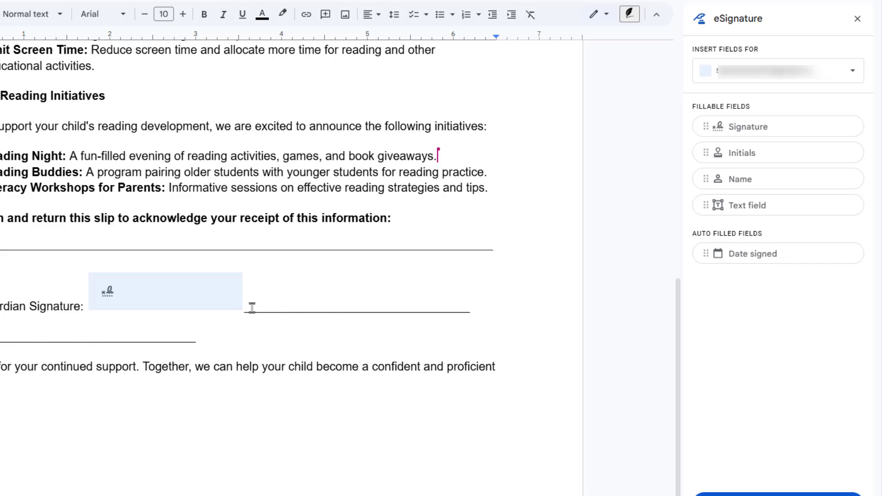
Step: Delete the leftover underline after the signature field on the Parent/Guardian Signature line
{"action": "left_click_drag", "start_coordinate": [252, 307], "coordinate": [281, 306]}
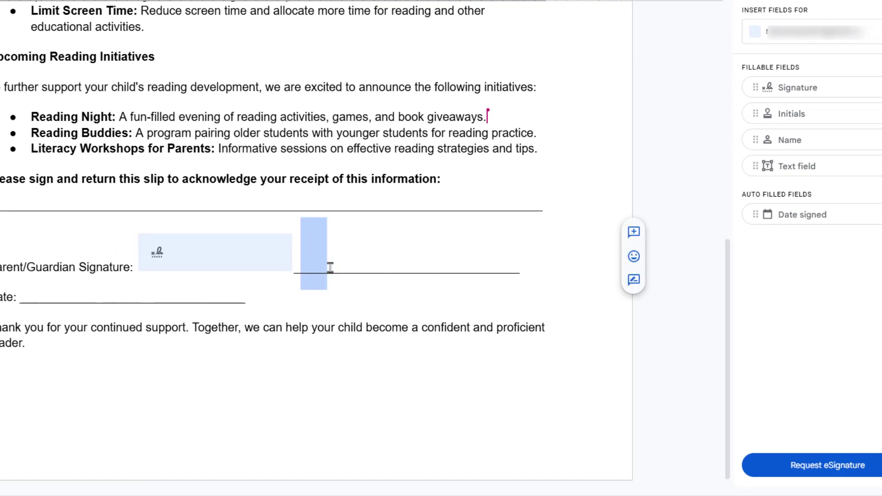
{"action": "left_click_drag", "start_coordinate": [523, 267], "coordinate": [295, 274]}
{"action": "key", "text": "Delete"}
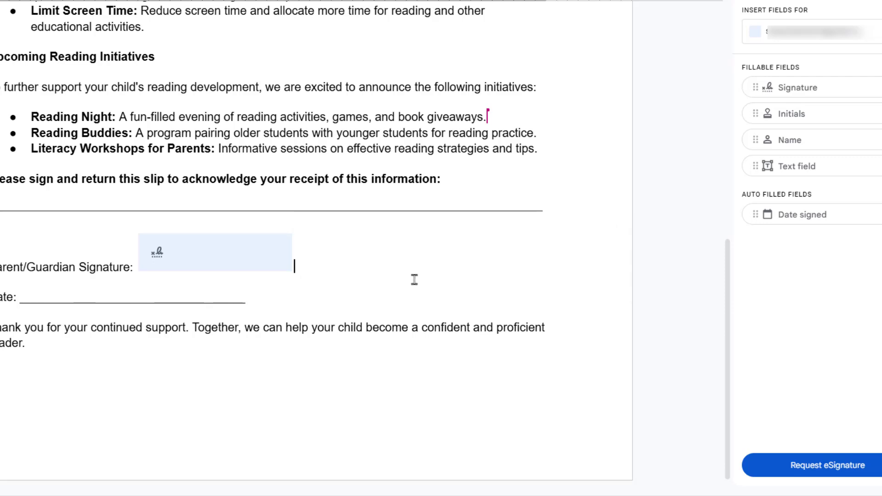
Step: Examine the signer assignment options of the signature field, including managing signers, and leave them unchanged
{"action": "left_click", "coordinate": [286, 269]}
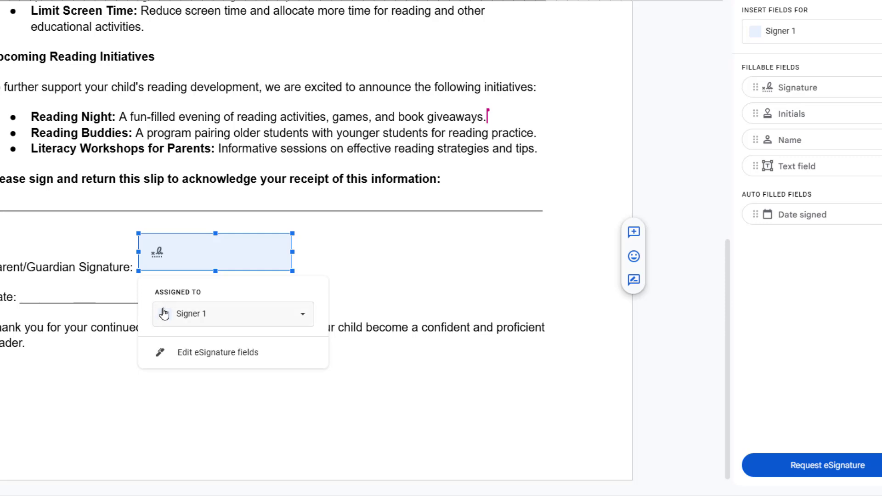
{"action": "left_click", "coordinate": [215, 318]}
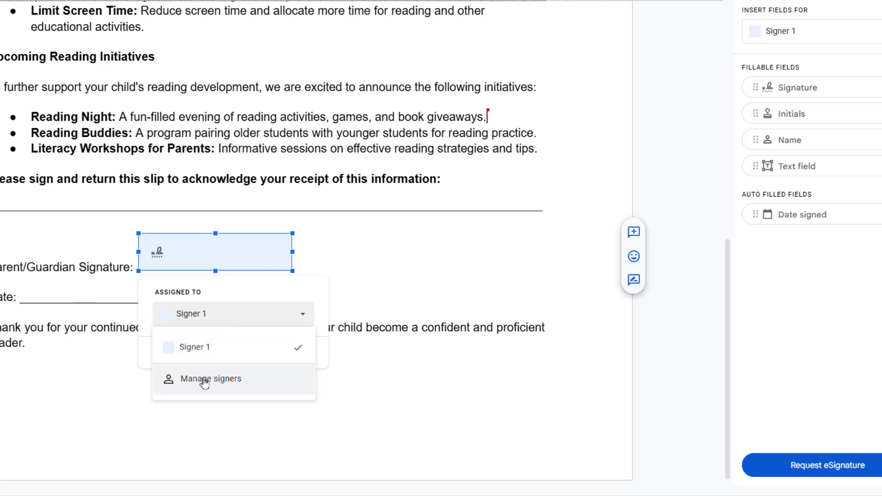
{"action": "left_click", "coordinate": [404, 271]}
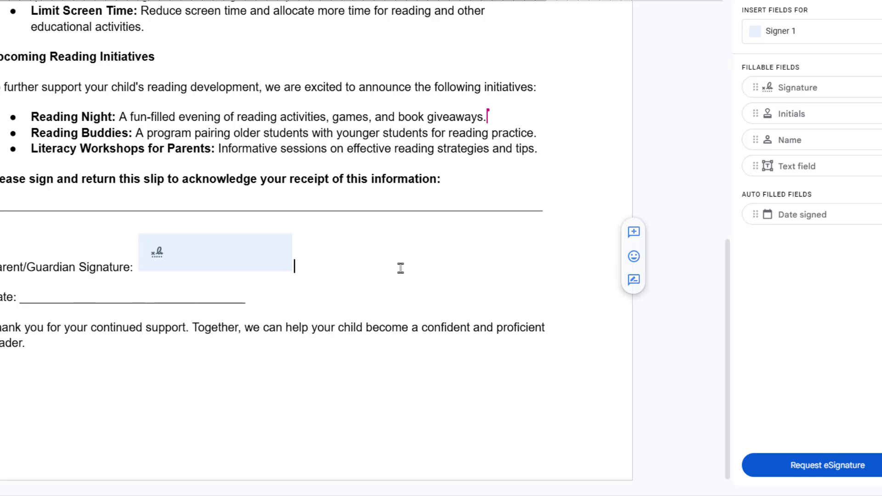
{"action": "left_click", "coordinate": [272, 253]}
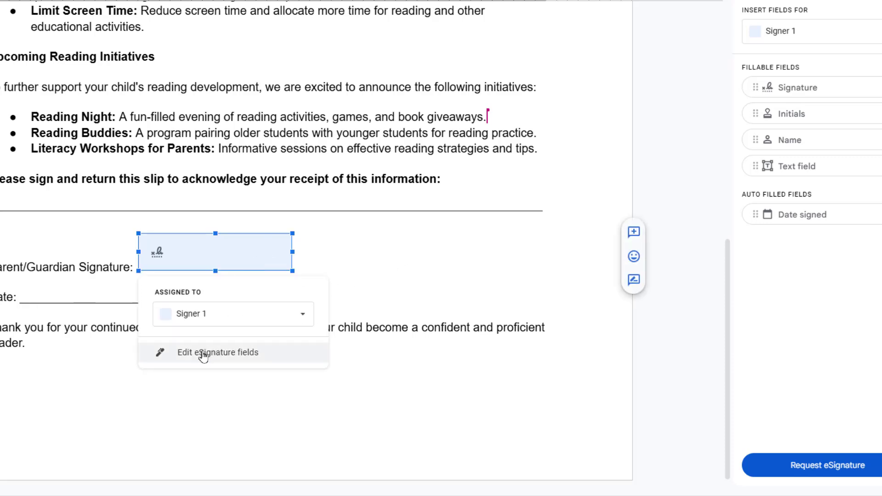
{"action": "left_click", "coordinate": [216, 319]}
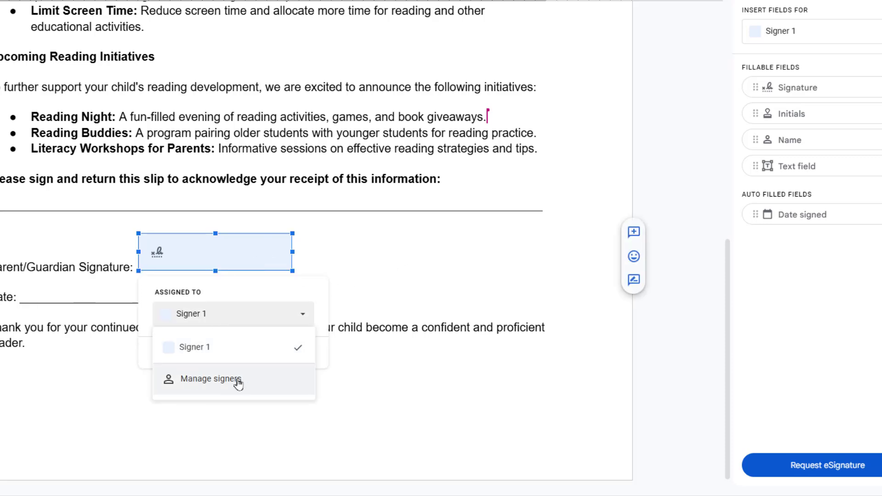
{"action": "left_click", "coordinate": [350, 265]}
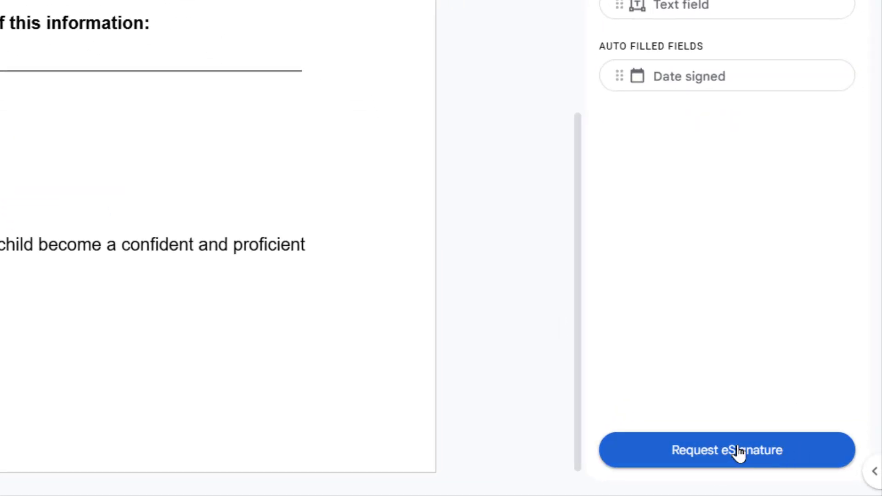
Step: Start an eSignature request for the document
{"action": "left_click", "coordinate": [724, 455]}
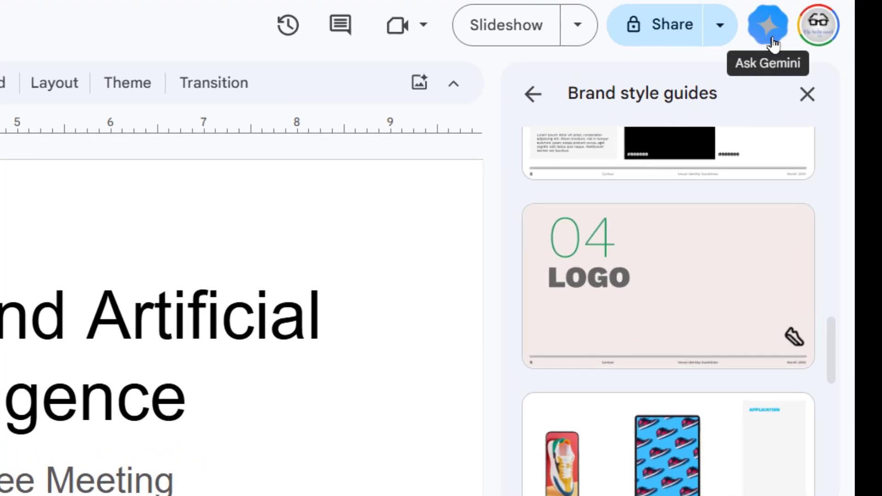
Step: In the EdTech and Artificial Intelligence presentation, ask Gemini with the prompt "Create an image of an AI Robot"
{"action": "left_click", "coordinate": [772, 42]}
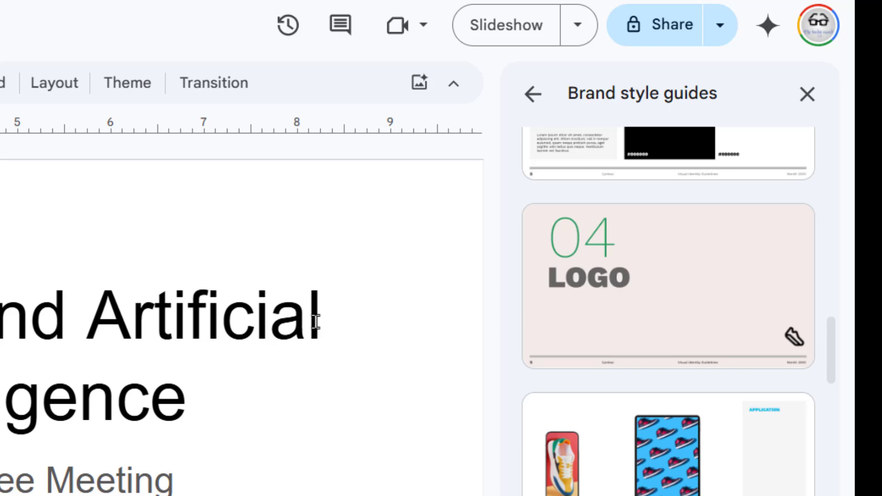
{"action": "left_click", "coordinate": [768, 33]}
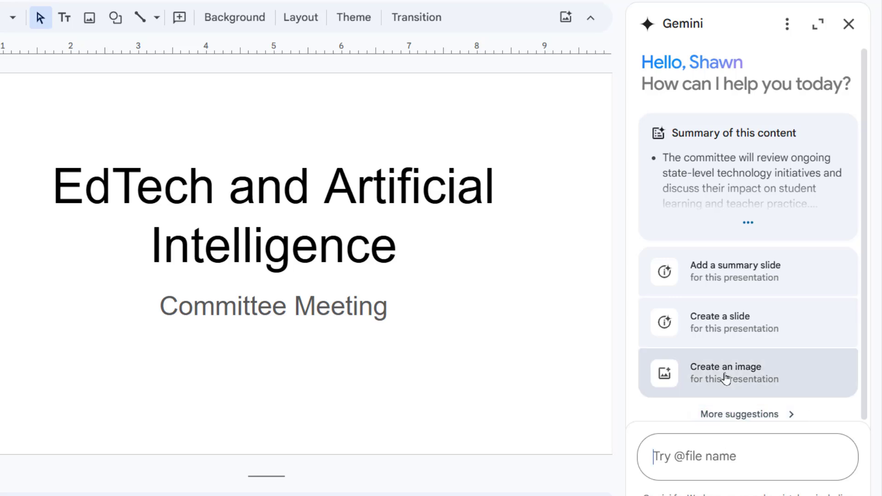
{"action": "left_click", "coordinate": [754, 373]}
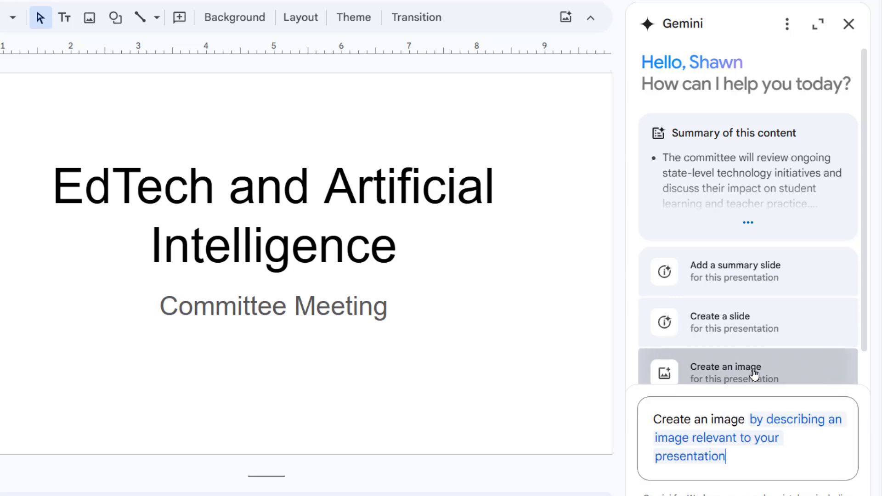
{"action": "left_click", "coordinate": [751, 419]}
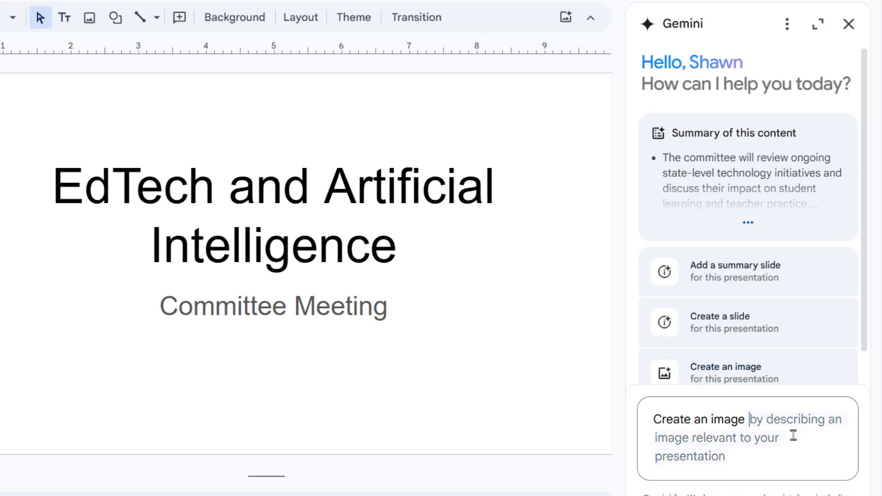
{"action": "type", "text": "of"}
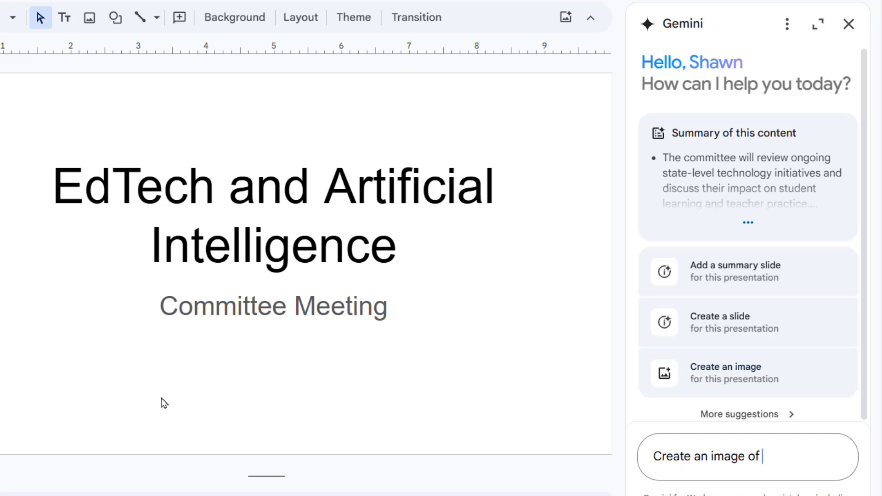
{"action": "type", "text": "AI Robot"}
{"action": "key", "text": "Return"}
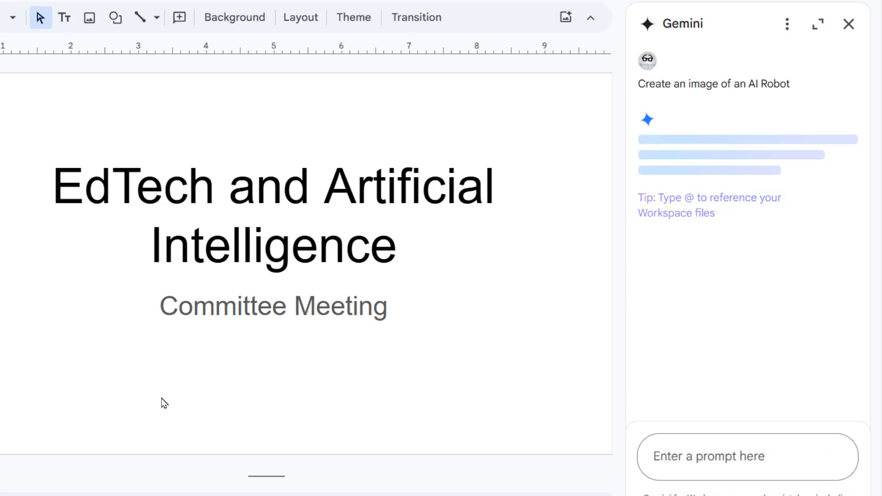